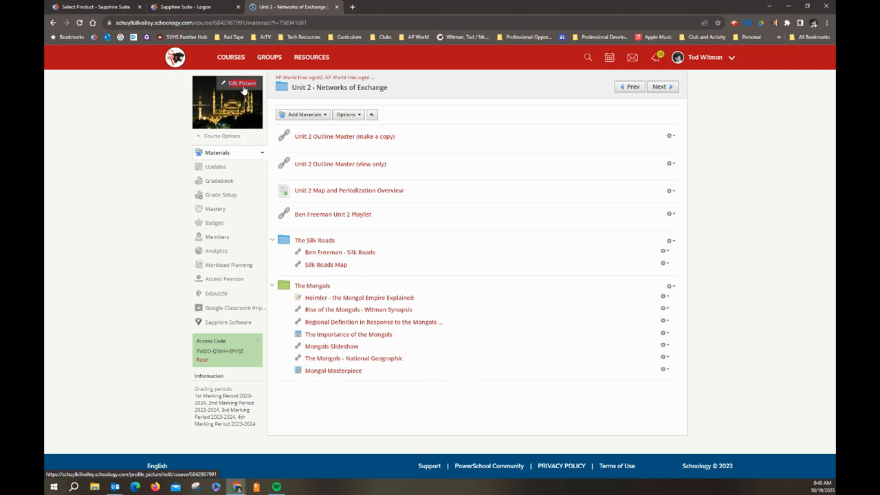
Log out of the Sapphire Suite session that is still open, and return to the Schoology course
{"action": "left_click", "coordinate": [190, 9]}
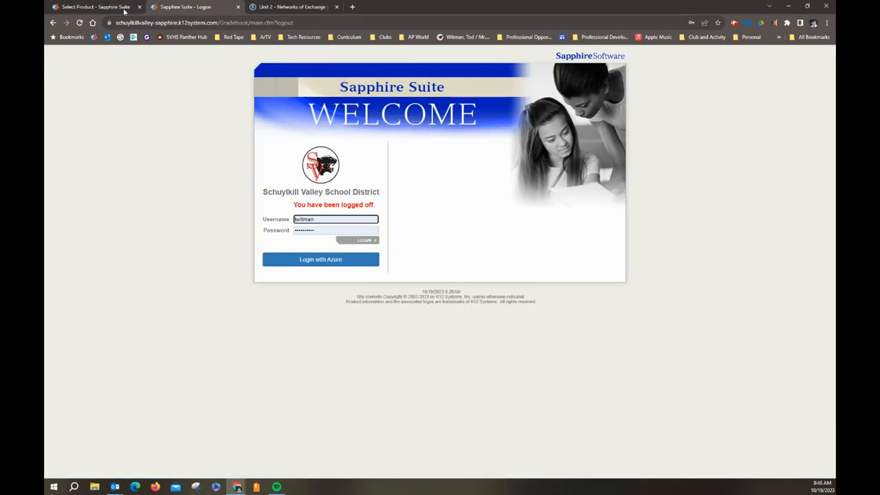
{"action": "left_click", "coordinate": [101, 8]}
{"action": "left_click", "coordinate": [538, 299]}
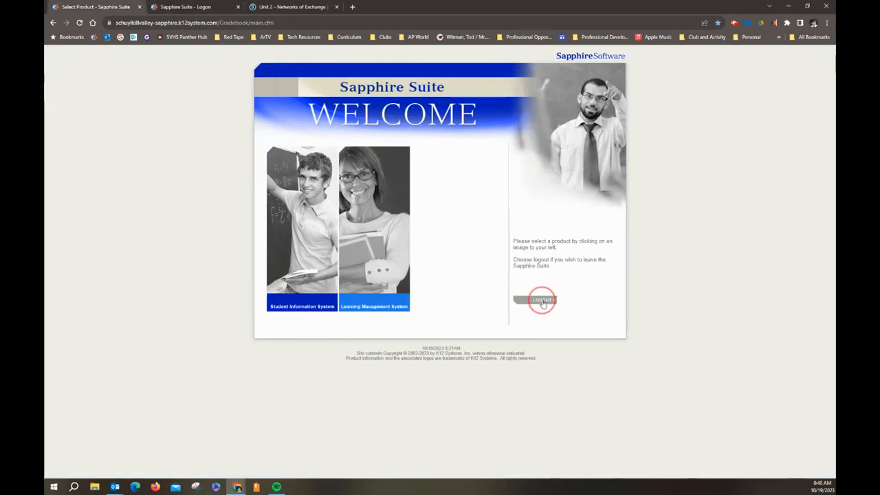
{"action": "left_click", "coordinate": [272, 8]}
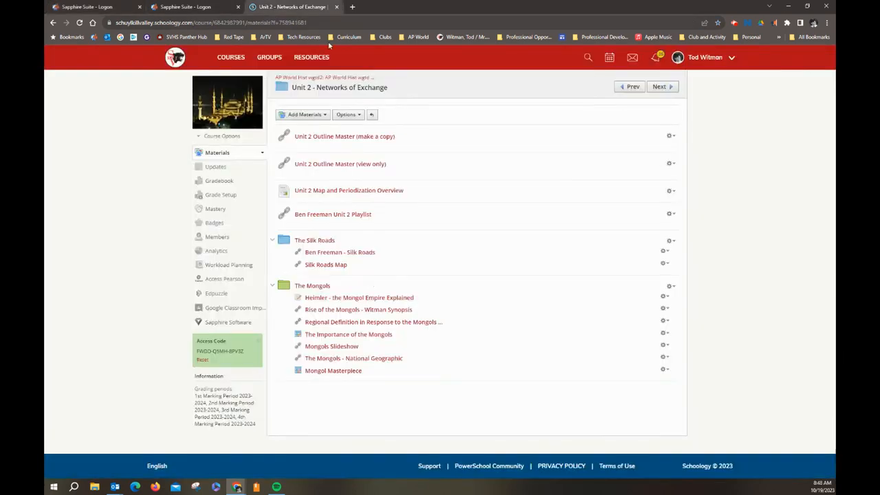
Open the AP World Hist course's Sapphire Software app and sign in with the saved Sapphire username and password
{"action": "left_click", "coordinate": [230, 323]}
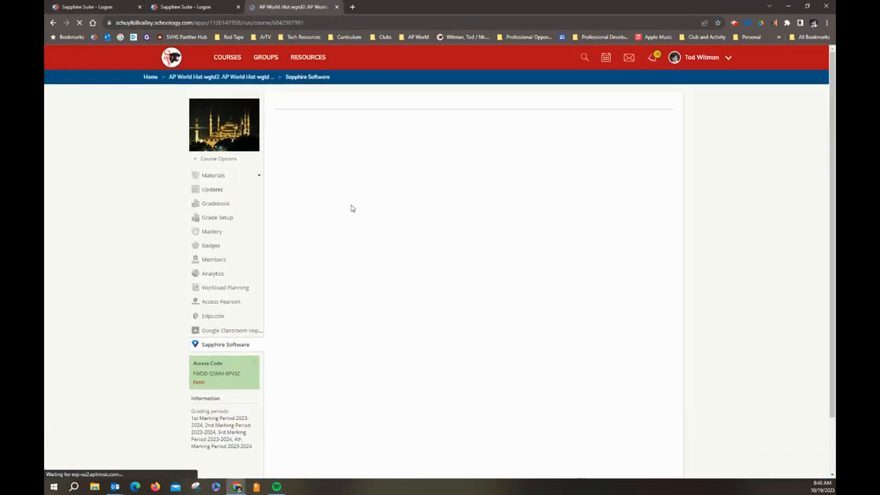
{"action": "left_click", "coordinate": [361, 133]}
{"action": "left_click", "coordinate": [383, 171]}
{"action": "left_click", "coordinate": [456, 187]}
Sign on to 701 - Schuylkill Valley High School for the 2023-2024 school year
{"action": "left_click", "coordinate": [520, 141]}
{"action": "left_click", "coordinate": [481, 152]}
{"action": "left_click", "coordinate": [481, 160]}
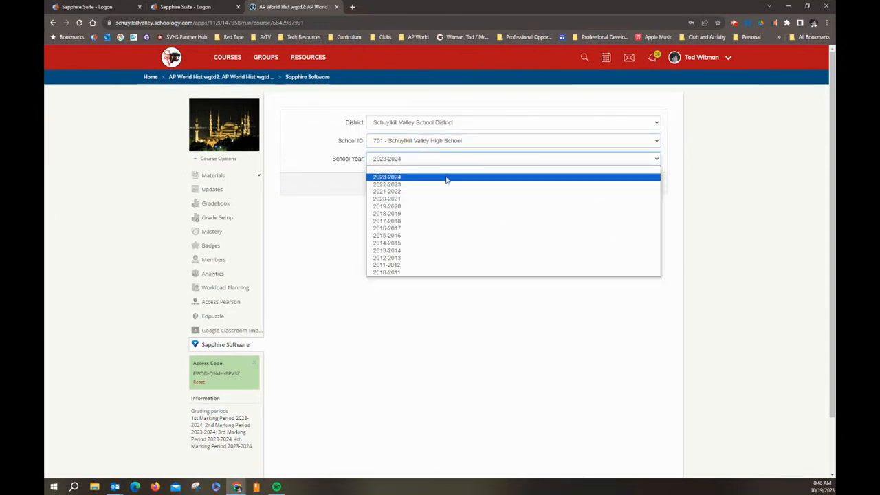
{"action": "left_click", "coordinate": [448, 177]}
{"action": "left_click", "coordinate": [644, 188]}
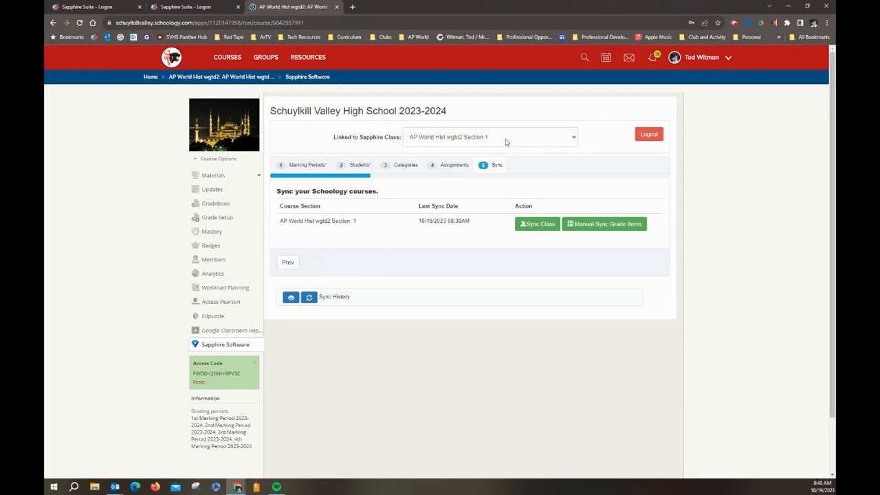
Review the whole list of student mappings between Sapphire and Schoology for AP World Hist wgtd2 Section 1
{"action": "left_click", "coordinate": [359, 165]}
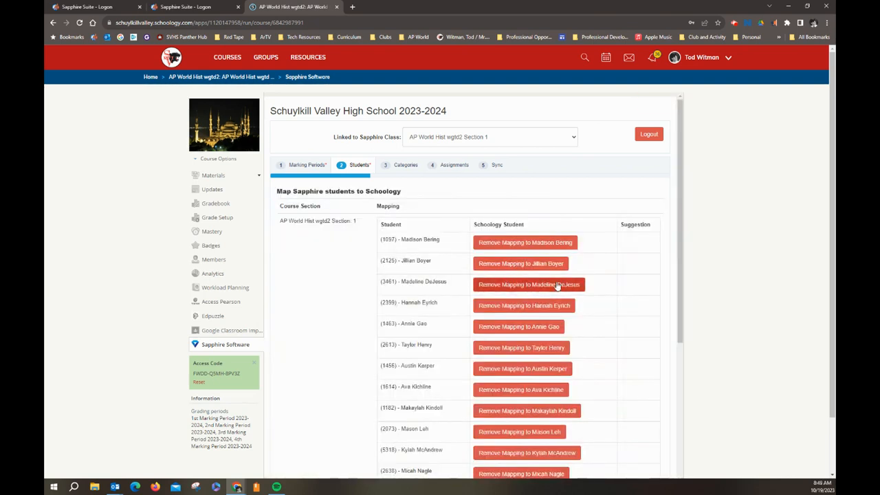
{"action": "scroll", "coordinate": [550, 296], "scroll_direction": "down", "scroll_amount": 4}
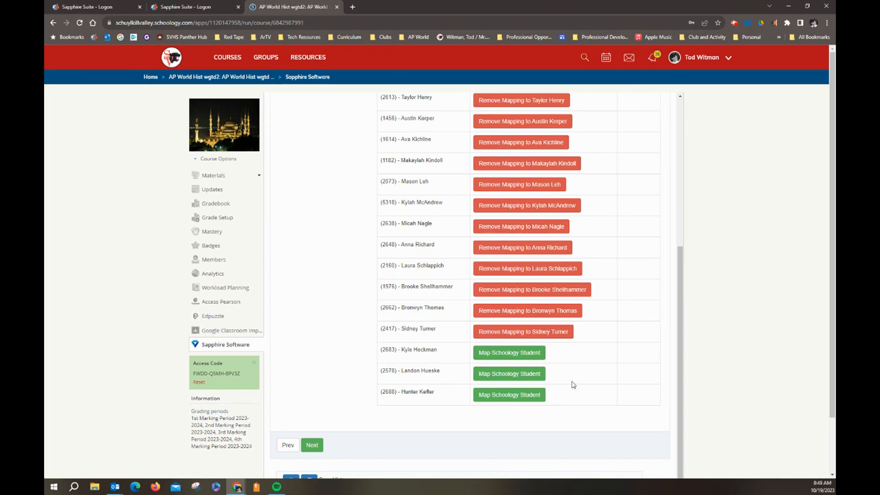
{"action": "scroll", "coordinate": [577, 384], "scroll_direction": "up", "scroll_amount": 5}
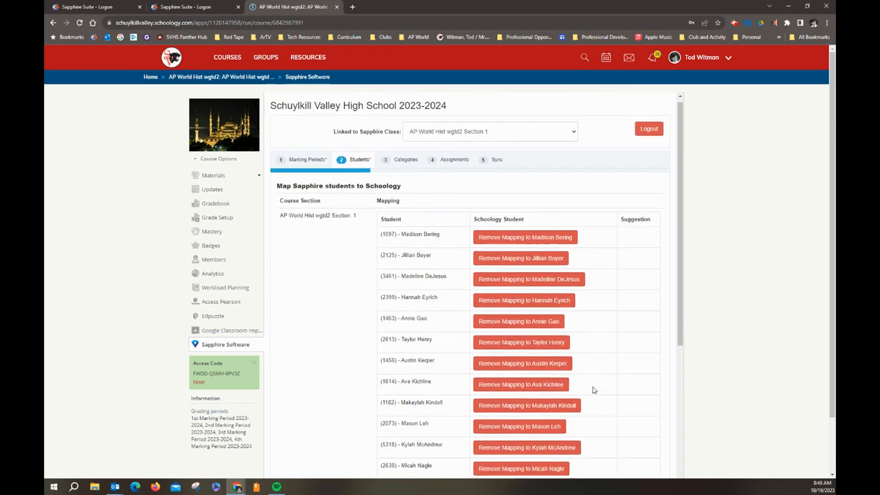
Try mapping the Assignments category of marking period 1 to (ignore), and restore its mapping to Assignments
{"action": "left_click", "coordinate": [402, 165]}
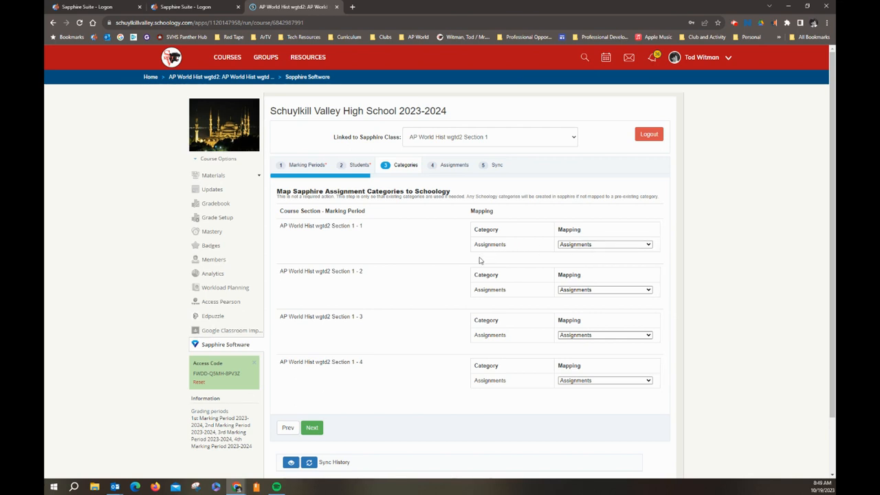
{"action": "left_click", "coordinate": [575, 246]}
{"action": "left_click", "coordinate": [579, 252]}
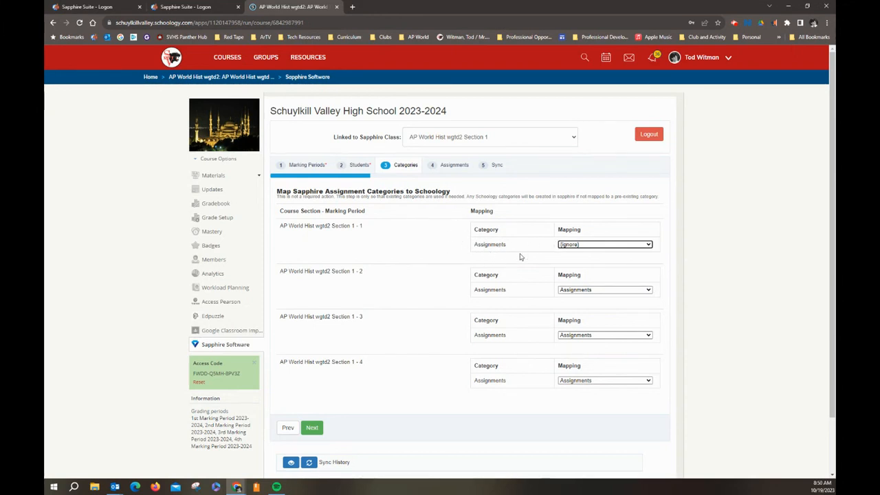
{"action": "left_click", "coordinate": [585, 246]}
{"action": "left_click", "coordinate": [587, 259]}
Check the assignment mappings and run a full class sync for AP World Hist wgtd2 Section 1
{"action": "left_click", "coordinate": [448, 167]}
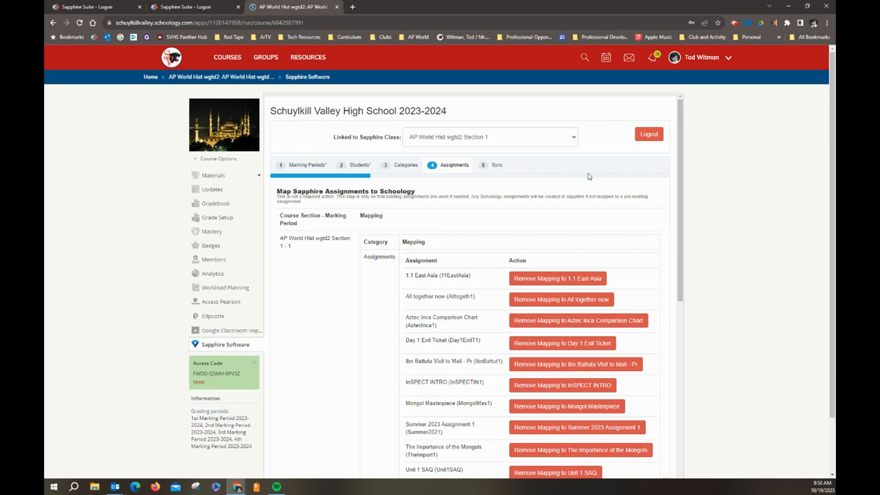
{"action": "left_click", "coordinate": [496, 166]}
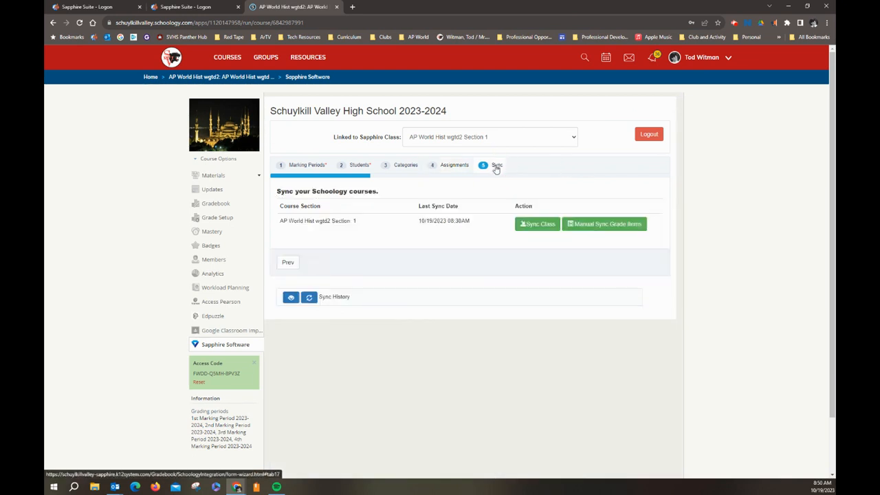
{"action": "left_click", "coordinate": [539, 225]}
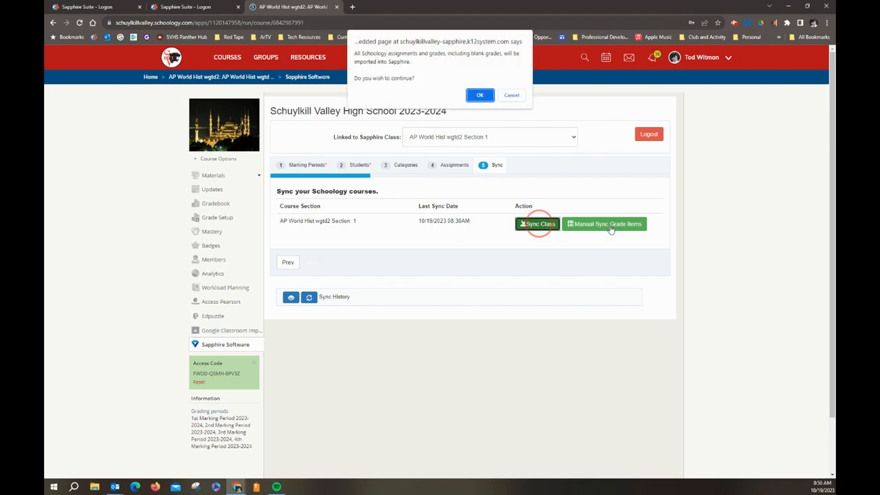
{"action": "left_click", "coordinate": [480, 95]}
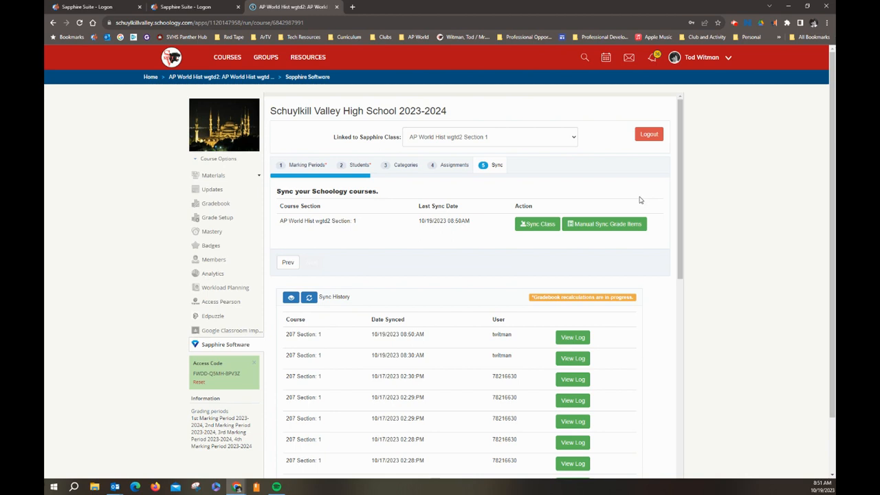
Log out of the Sapphire gradebook and open the WorldCulture 11H Section 2 course
{"action": "left_click", "coordinate": [649, 136]}
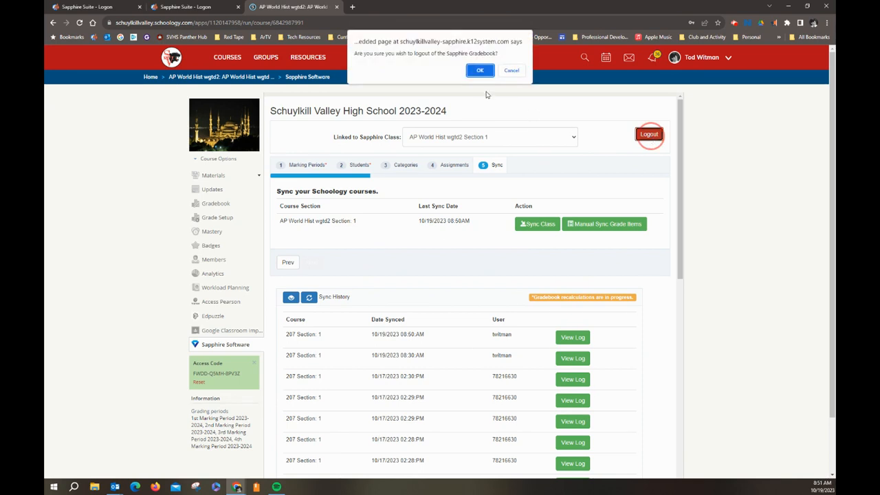
{"action": "left_click", "coordinate": [479, 70]}
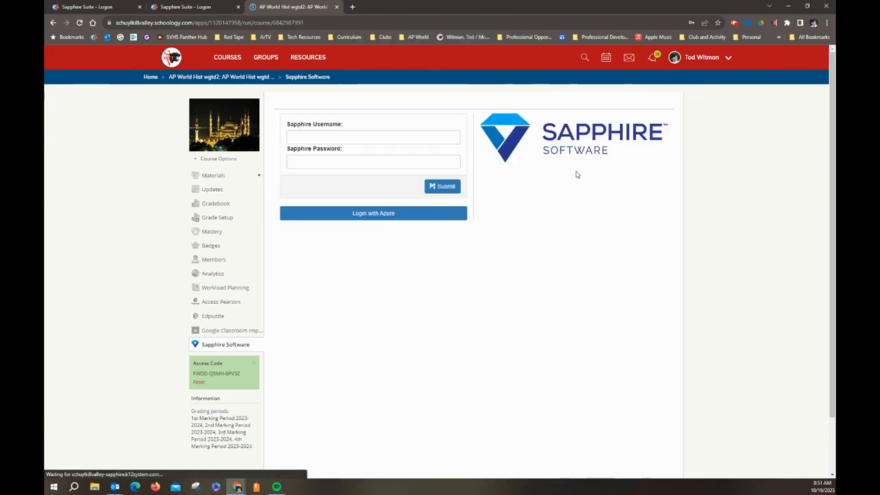
{"action": "left_click", "coordinate": [227, 57]}
{"action": "left_click", "coordinate": [490, 229]}
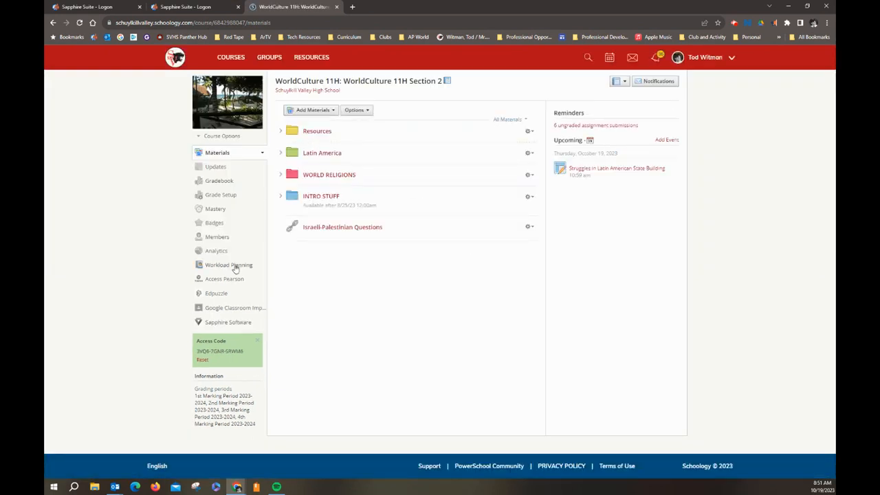
Open the WorldCulture 11H course's Sapphire Software app and sign in with the saved Sapphire username and password
{"action": "left_click", "coordinate": [224, 325]}
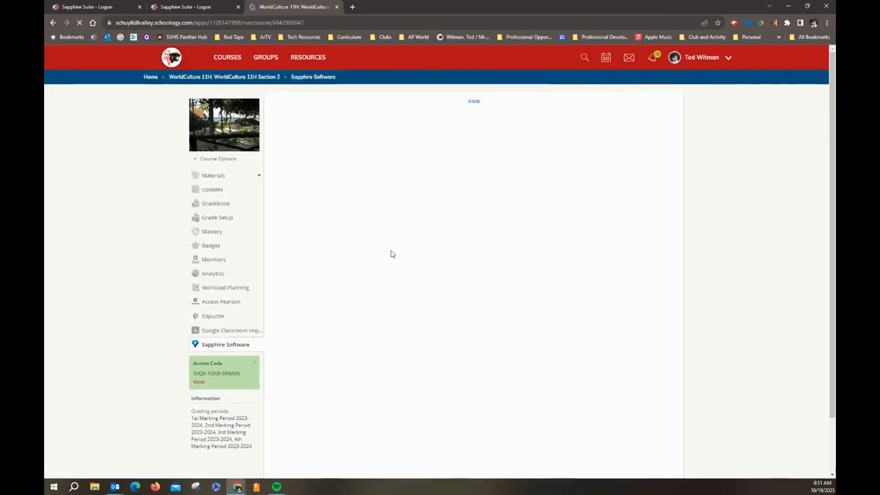
{"action": "left_click", "coordinate": [384, 138]}
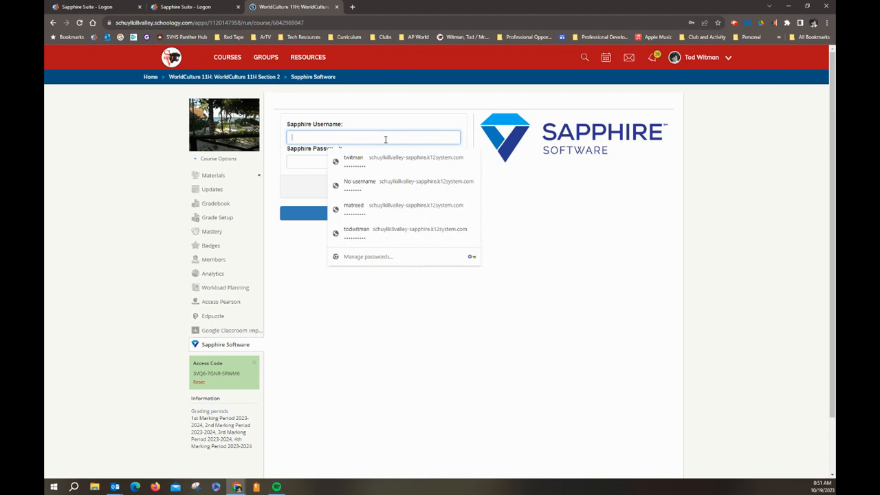
{"action": "left_click", "coordinate": [371, 157]}
{"action": "left_click", "coordinate": [444, 187]}
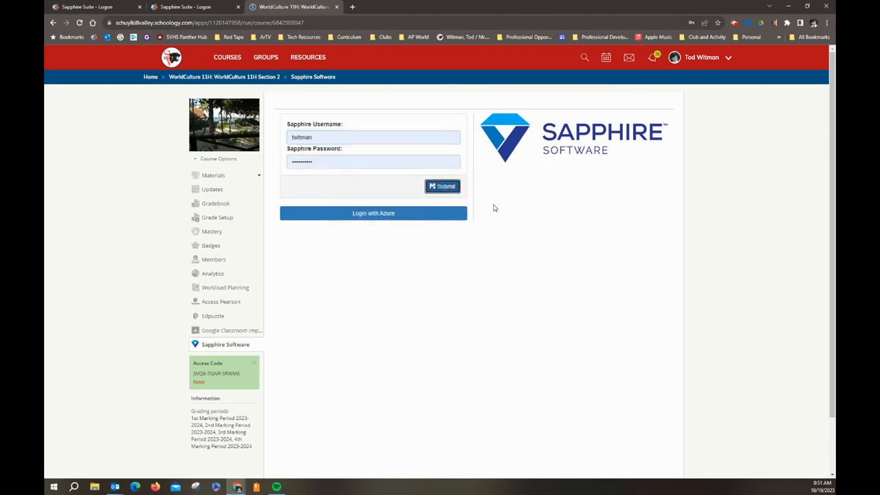
Sign on to 701 - Schuylkill Valley High School for 2023-2024 from the WorldCulture 11H course
{"action": "left_click", "coordinate": [469, 141]}
{"action": "left_click", "coordinate": [463, 159]}
{"action": "left_click", "coordinate": [456, 159]}
{"action": "left_click", "coordinate": [428, 177]}
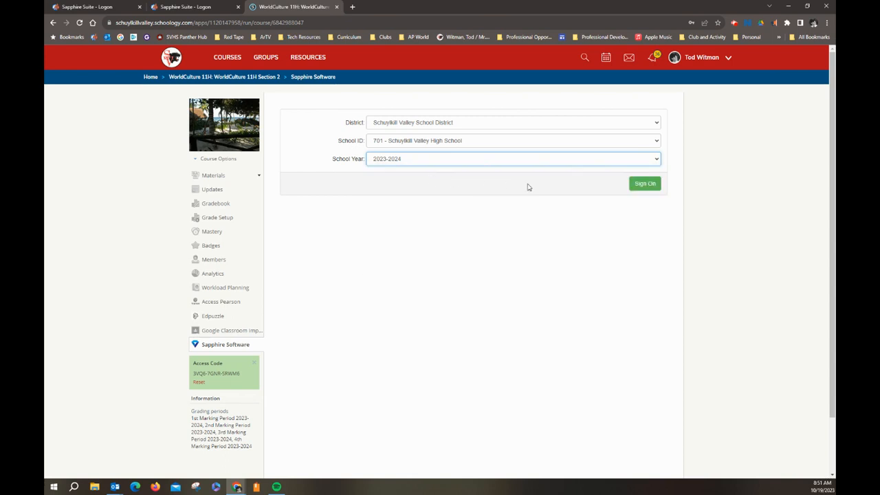
{"action": "left_click", "coordinate": [642, 187]}
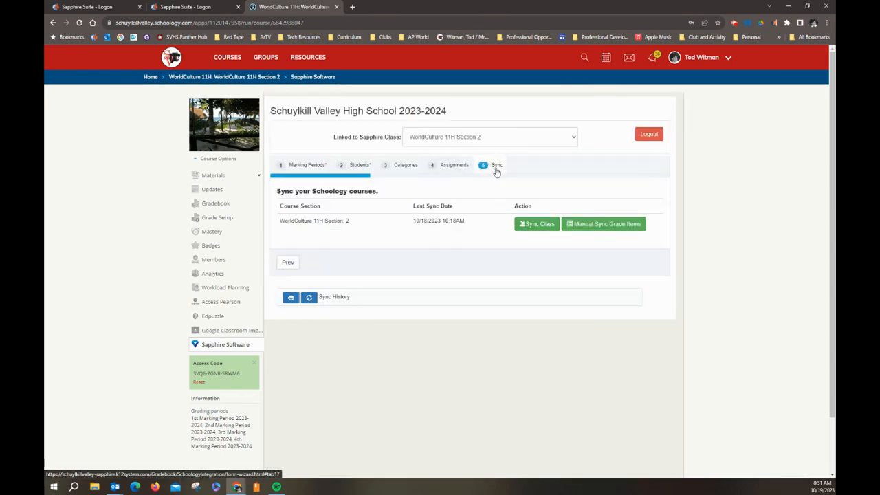
Run a full class sync for WorldCulture 11H Section 2 and log out of the Sapphire gradebook
{"action": "left_click", "coordinate": [539, 223]}
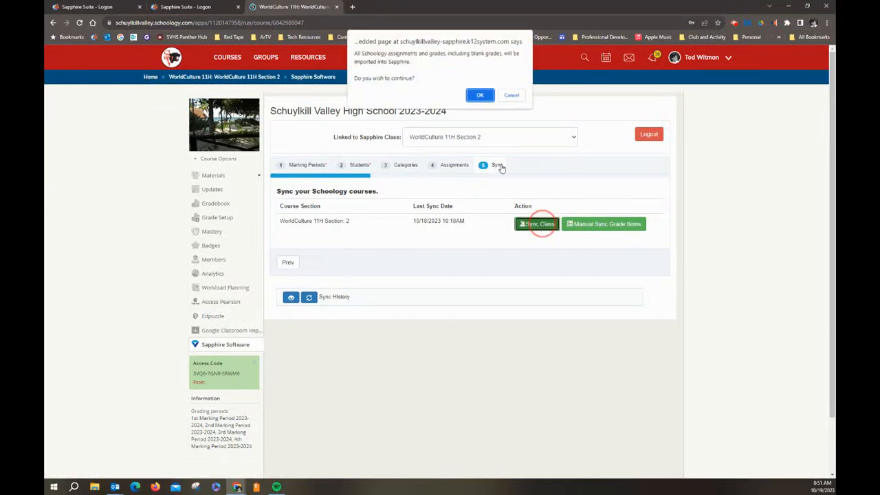
{"action": "left_click", "coordinate": [480, 95]}
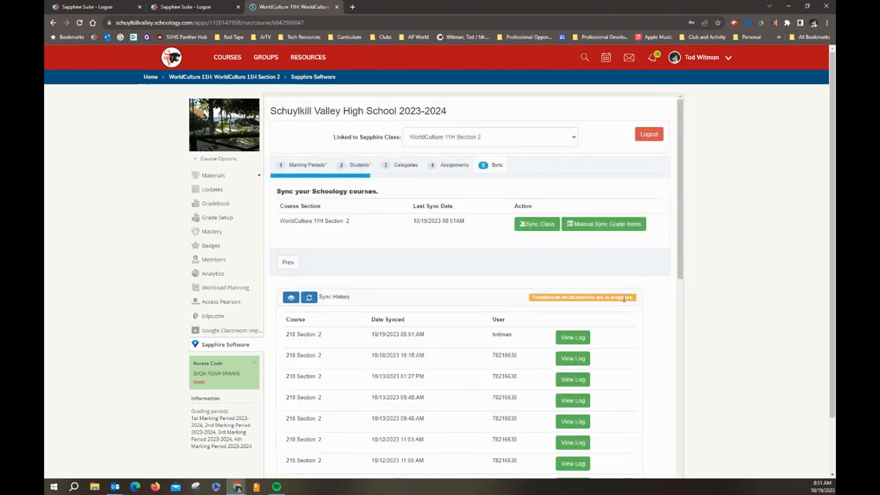
{"action": "left_click", "coordinate": [649, 134]}
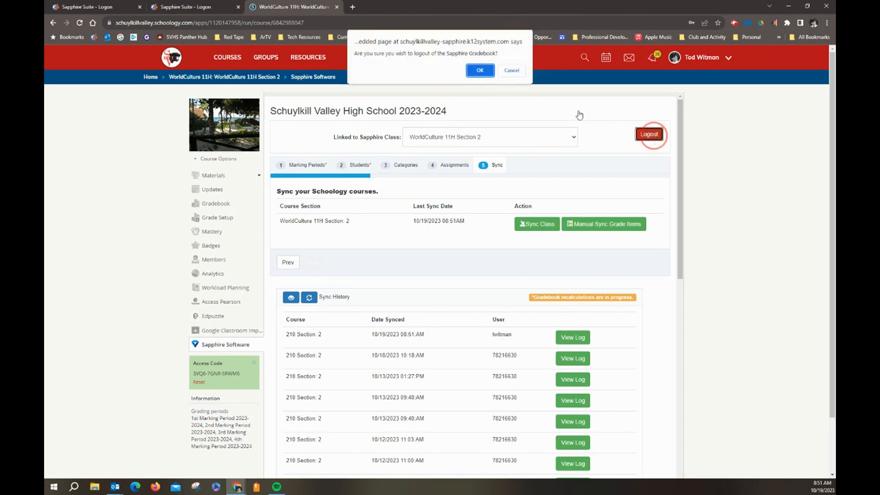
{"action": "left_click", "coordinate": [481, 72]}
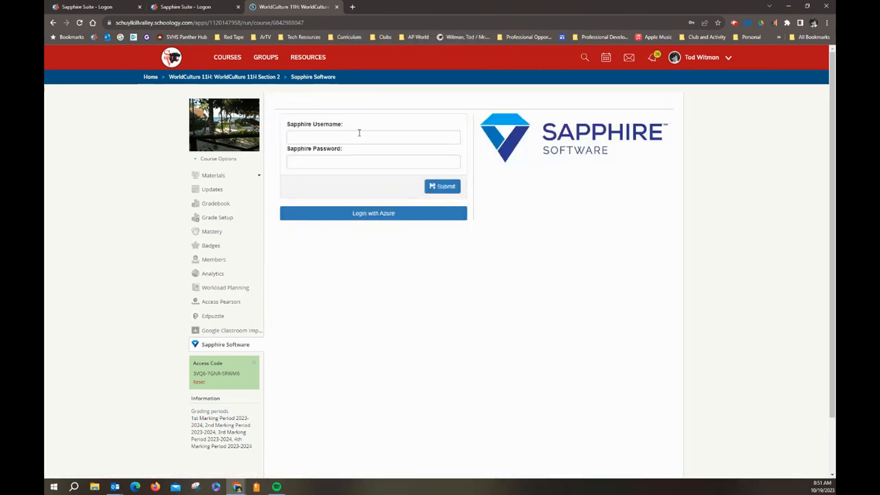